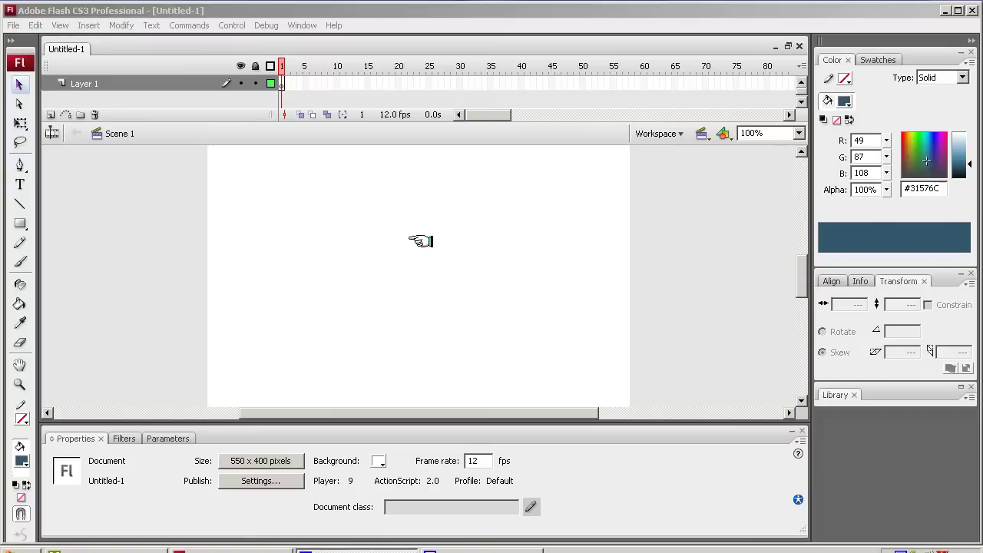
# Import rotate.png onto Layer 1's first frame and move it to the stage centre.
pyautogui.click(281, 84)
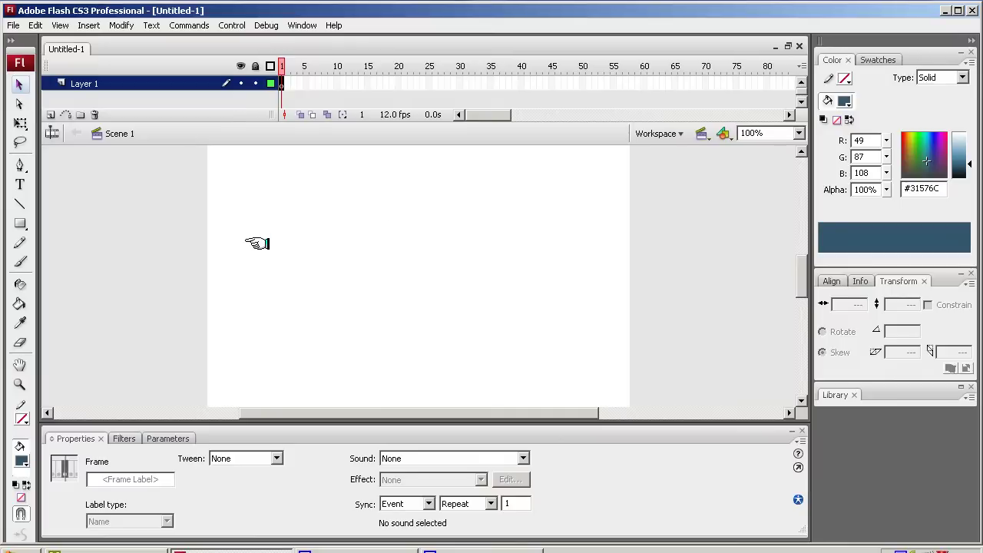
pyautogui.click(14, 24)
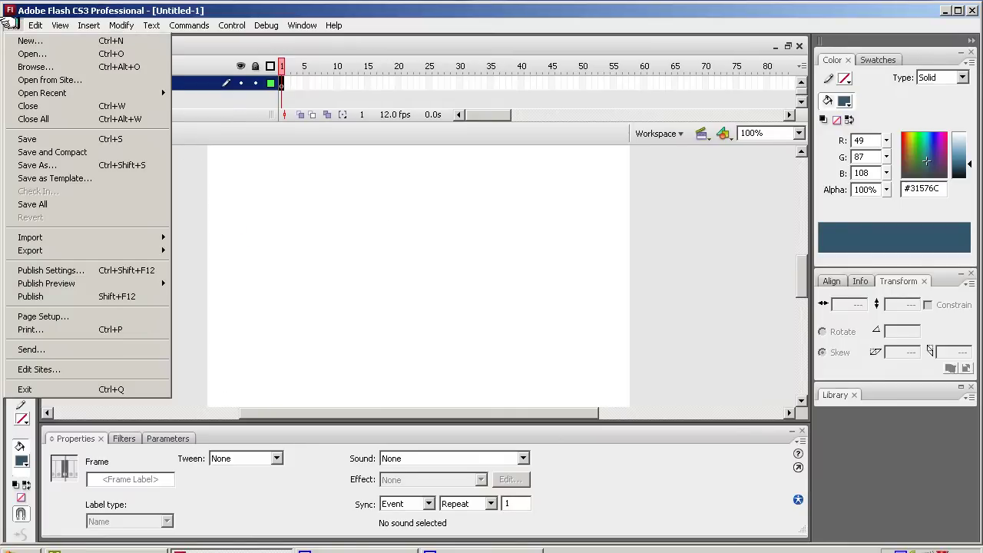
pyautogui.moveTo(79, 236)
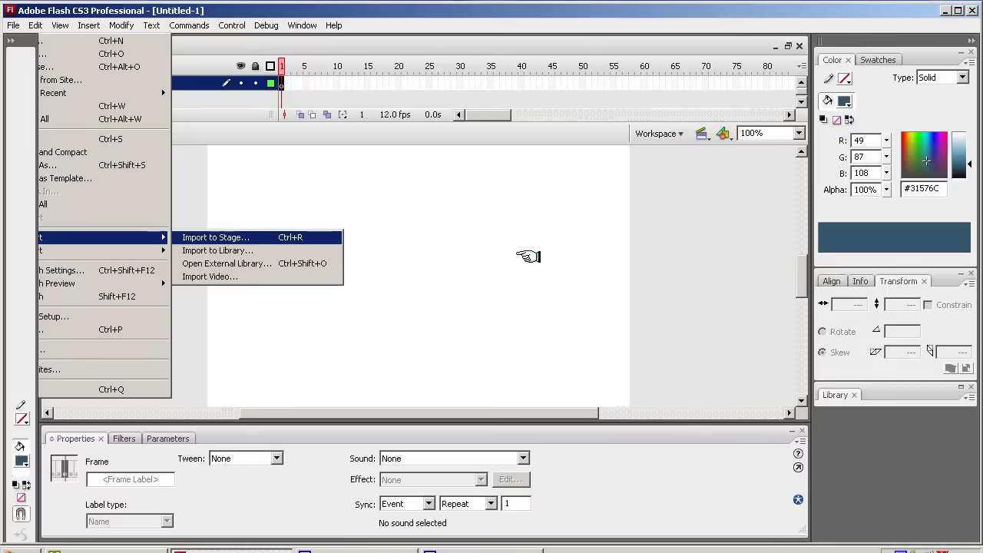
pyautogui.press('Return')
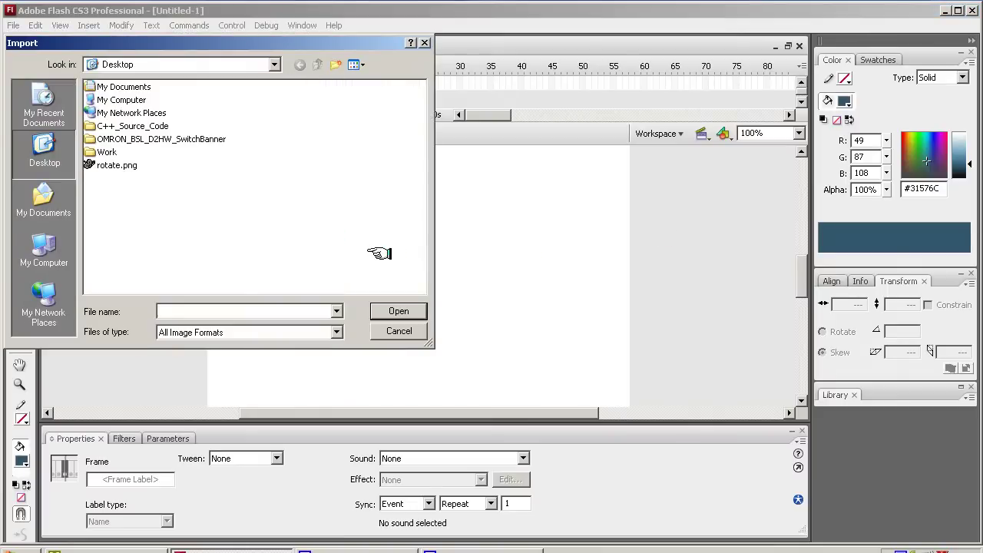
pyautogui.doubleClick(115, 162)
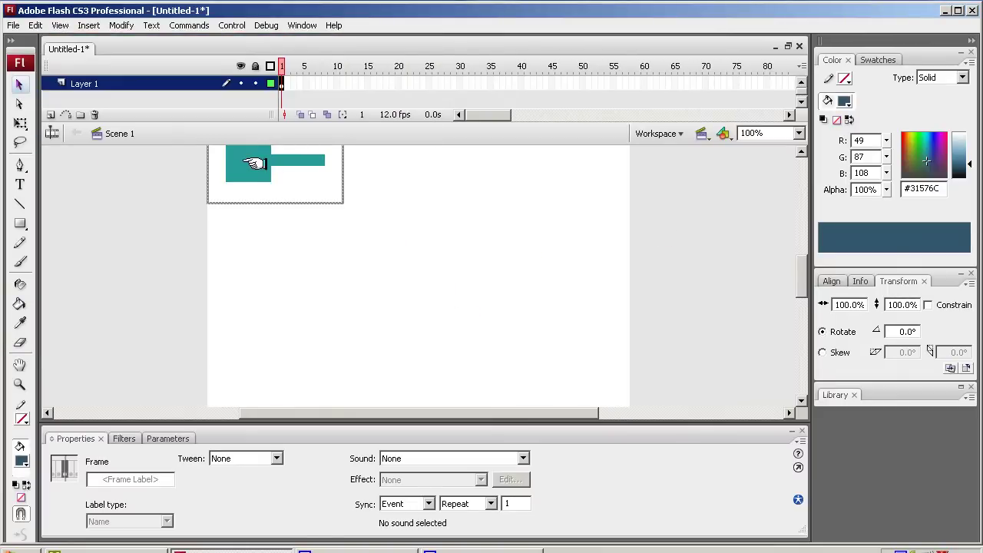
pyautogui.moveTo(257, 161); pyautogui.dragTo(401, 261)
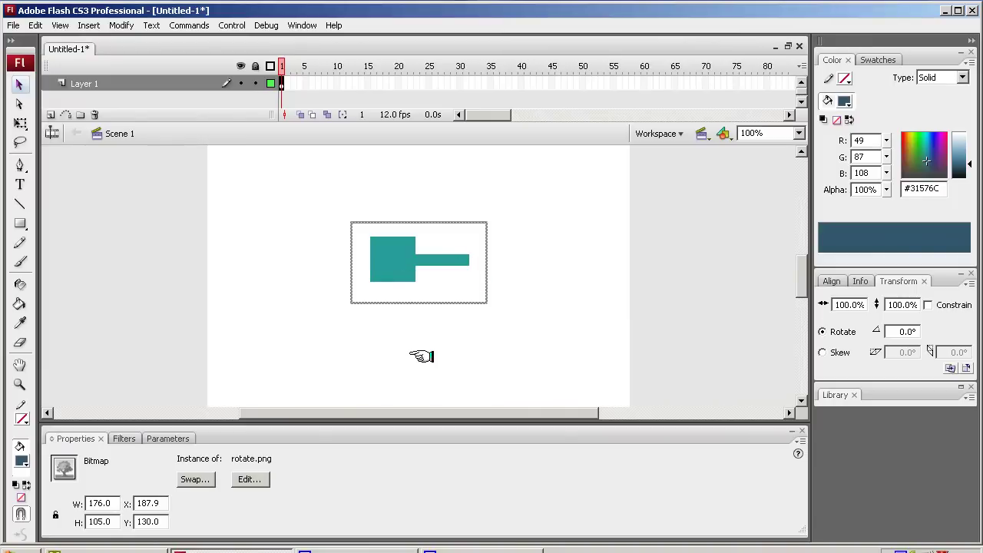
pyautogui.click(401, 347)
# Change the stage background to bright green #00FF00, then reselect the bitmap.
pyautogui.click(448, 269)
pyautogui.click(440, 352)
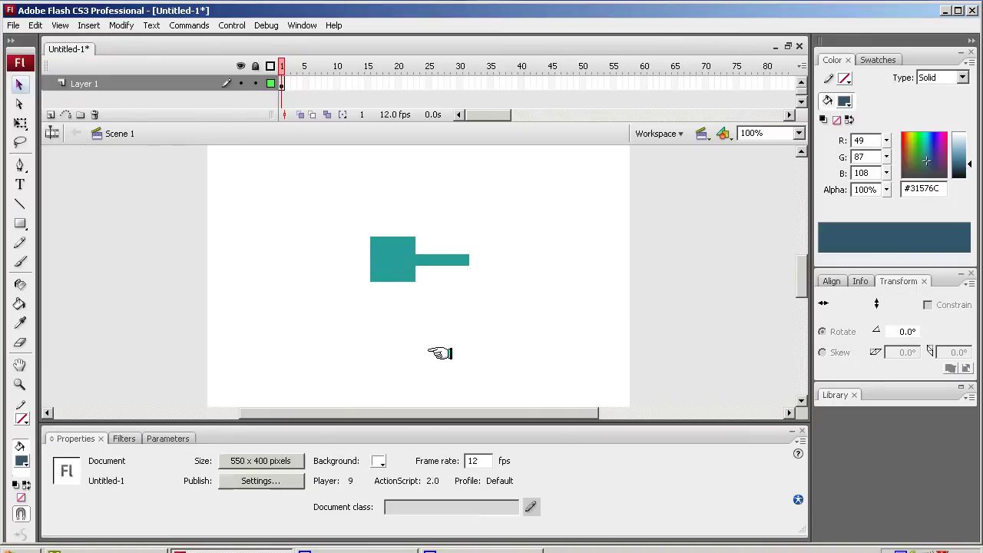
pyautogui.click(378, 460)
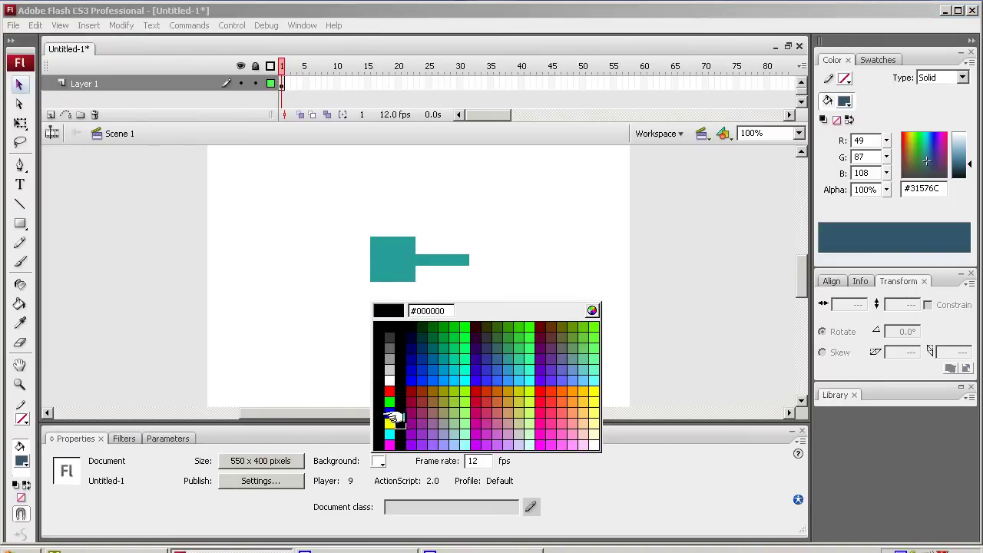
pyautogui.click(387, 400)
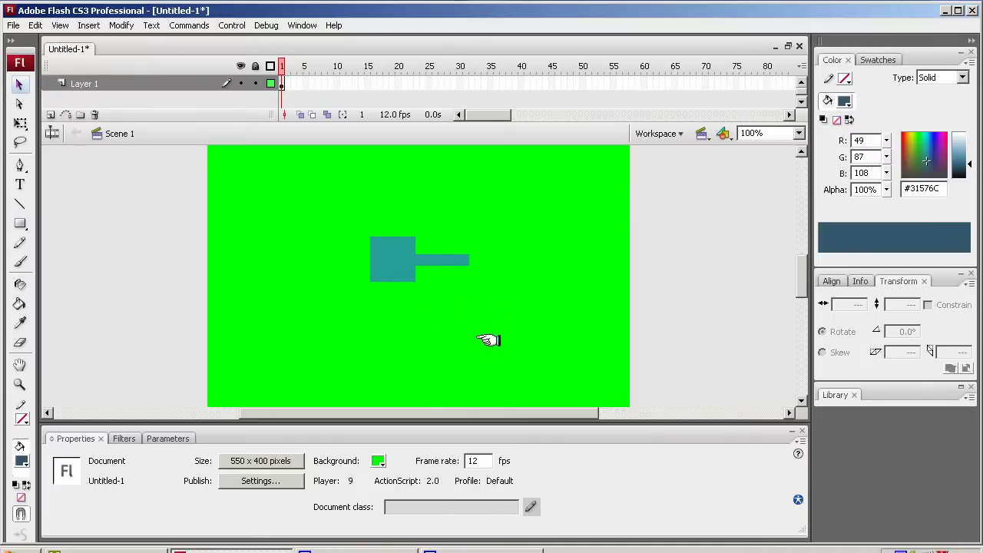
pyautogui.click(400, 272)
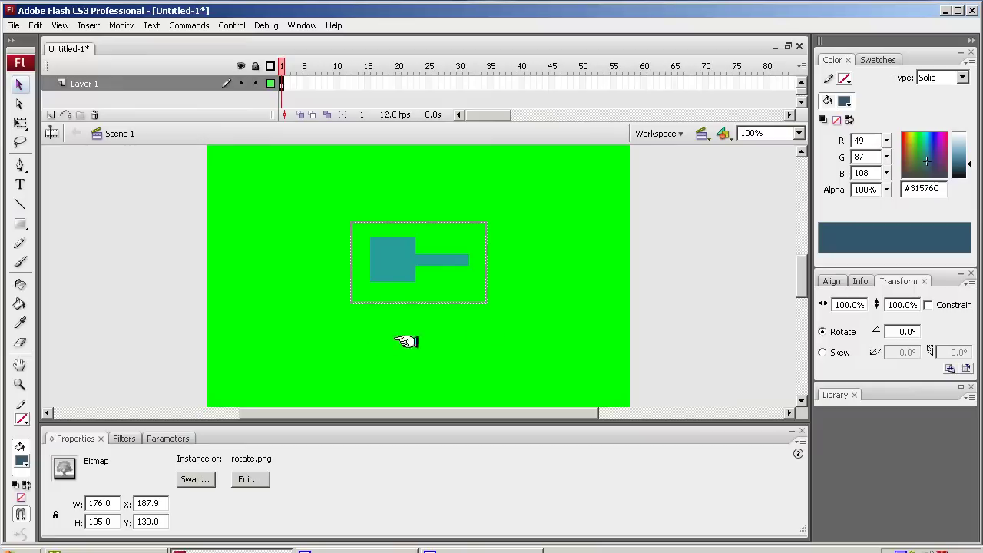
# Nudge the bitmap 8 px left to X 179.9 and bring back the Transform panel.
pyautogui.moveTo(394, 263); pyautogui.dragTo(388, 263)
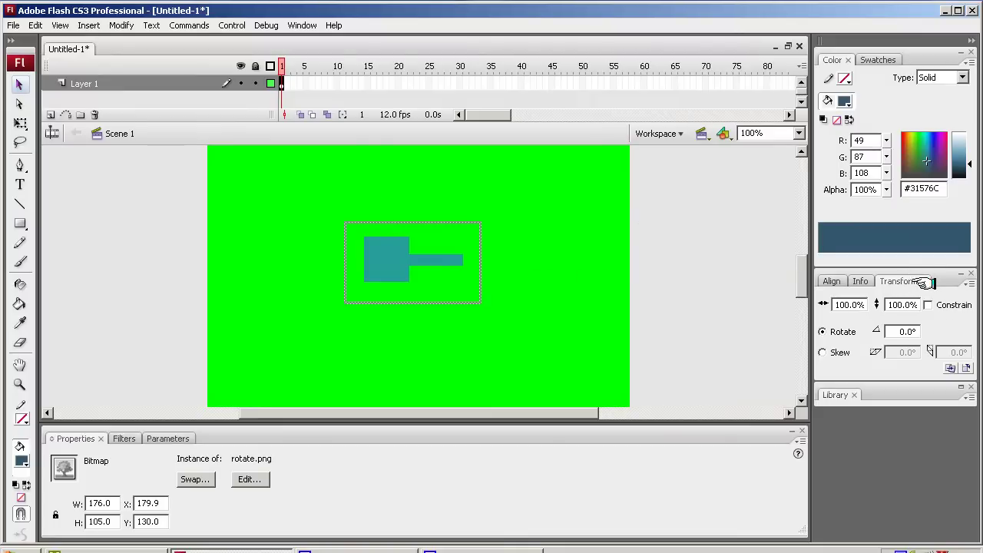
pyautogui.click(861, 281)
pyautogui.click(301, 26)
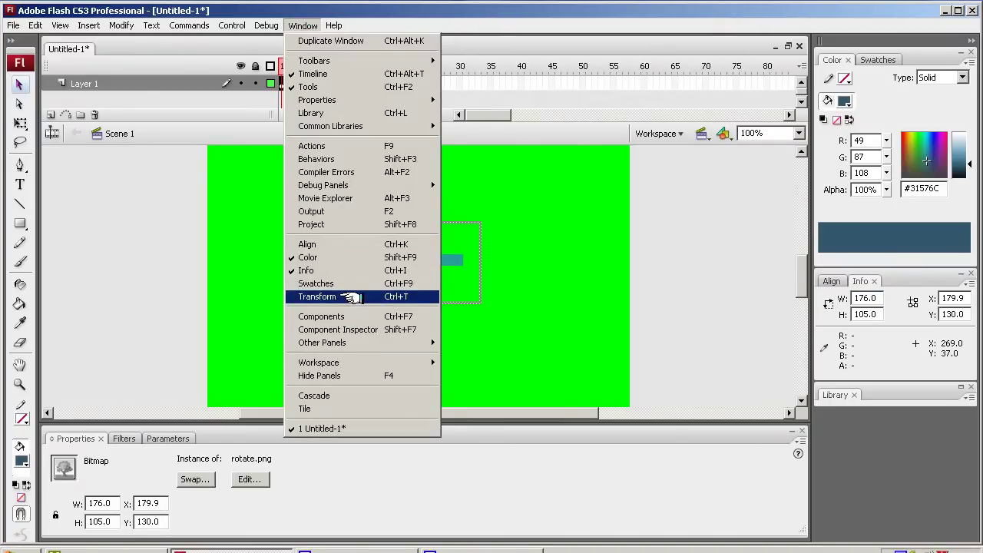
pyautogui.click(350, 297)
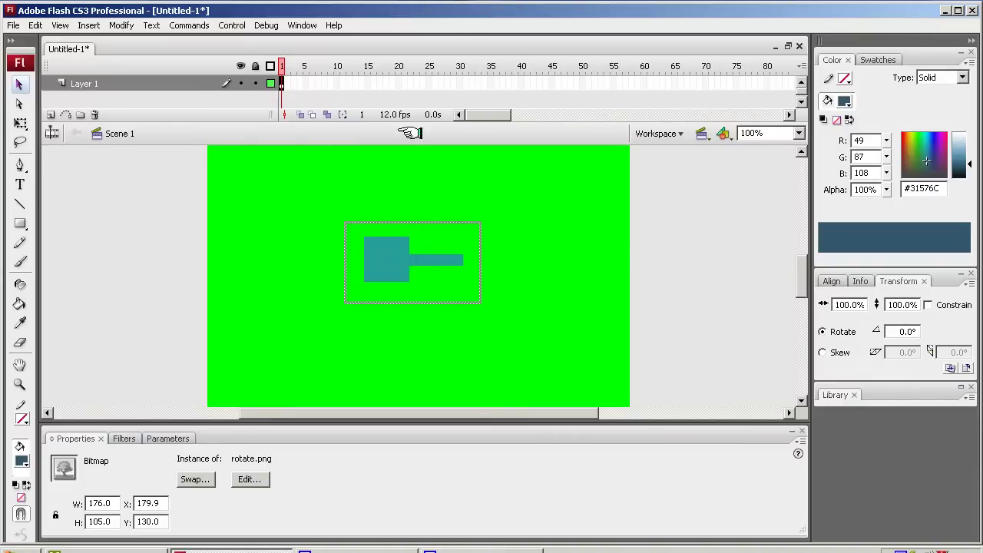
# Extend Layer 1 to frame 12 and create a motion tween across frames 1–12.
pyautogui.click(339, 84)
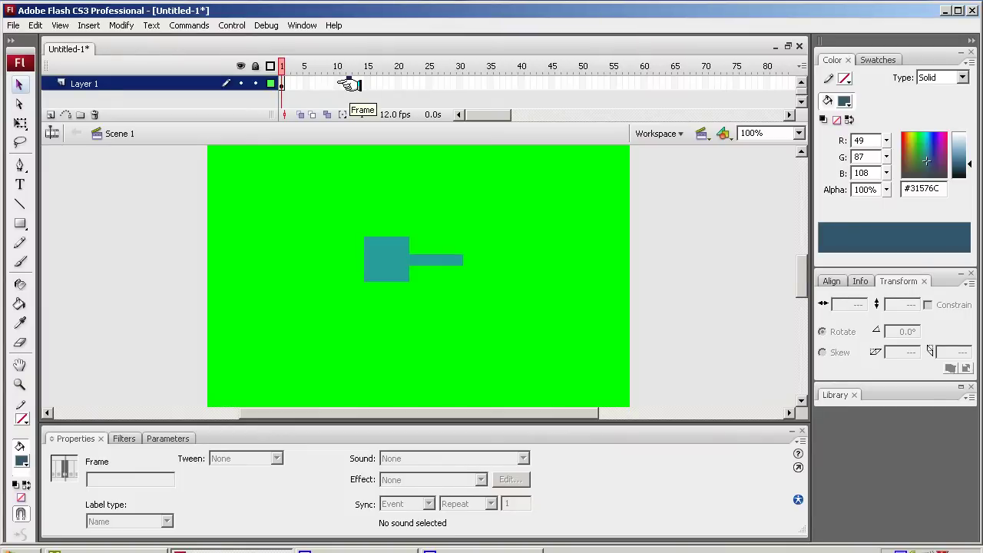
pyautogui.click(349, 85)
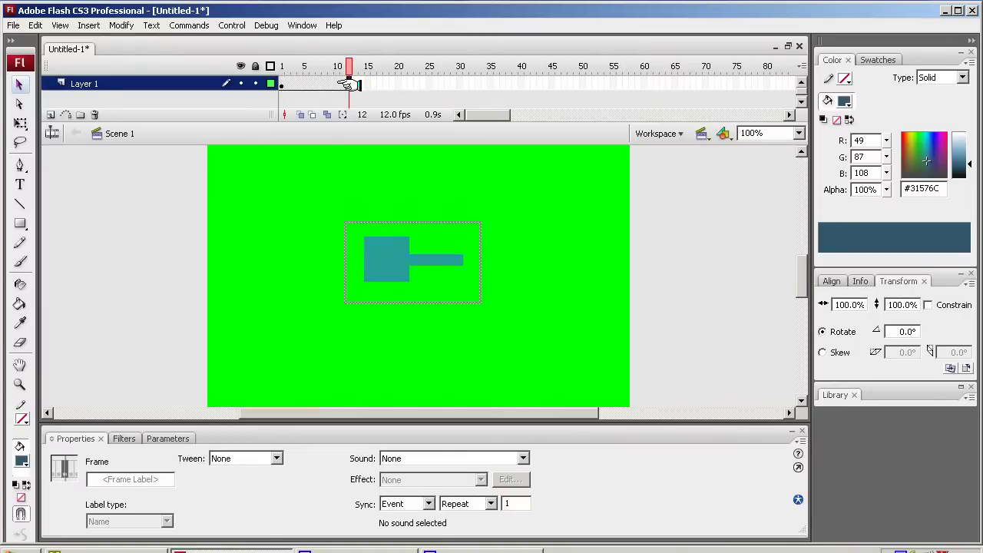
pyautogui.rightClick(336, 83)
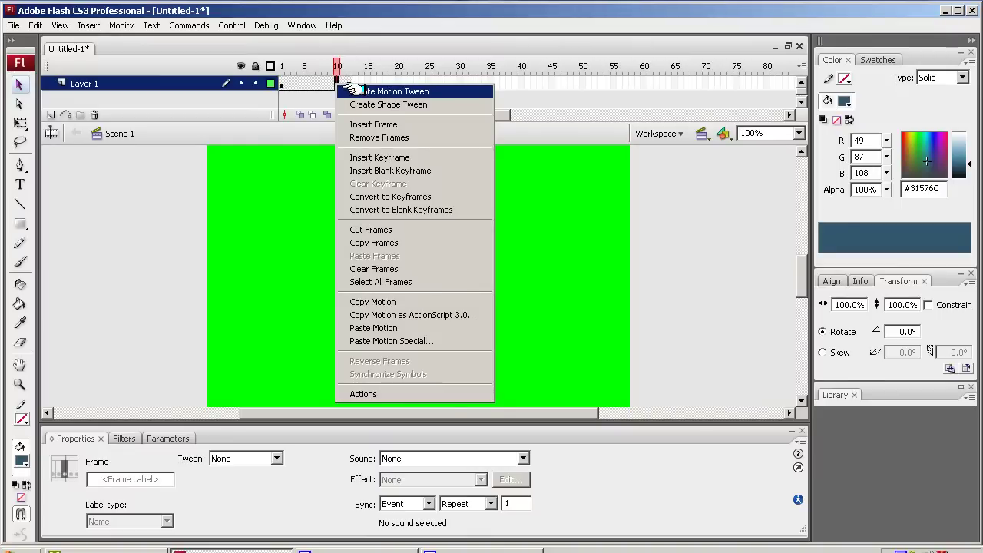
pyautogui.click(354, 91)
pyautogui.click(349, 84)
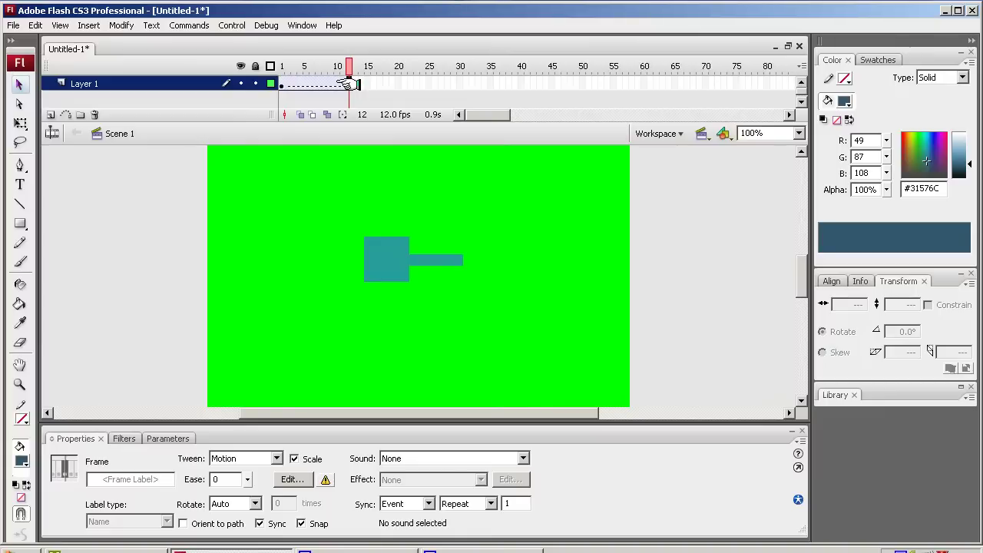
# Rotate the shape 180° at frame 6 of the tween and scrub to preview the turn.
pyautogui.moveTo(347, 84); pyautogui.dragTo(312, 85)
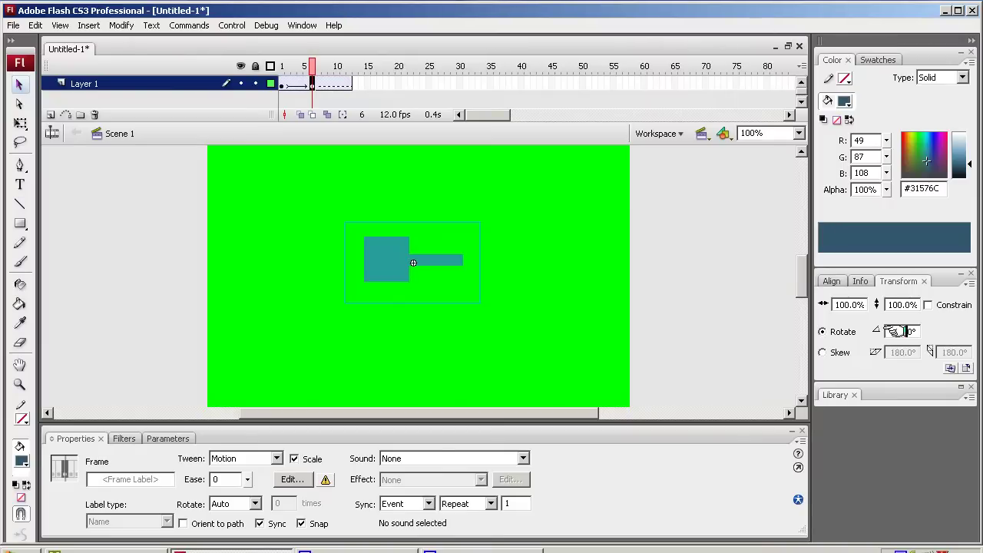
pyautogui.moveTo(895, 331); pyautogui.dragTo(914, 331)
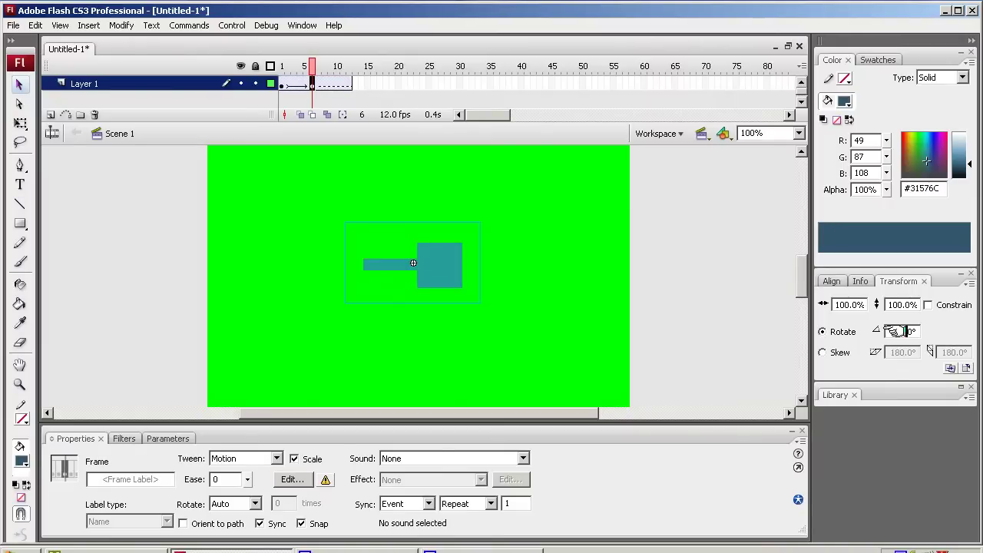
pyautogui.moveTo(283, 86); pyautogui.dragTo(311, 86)
pyautogui.click(282, 85)
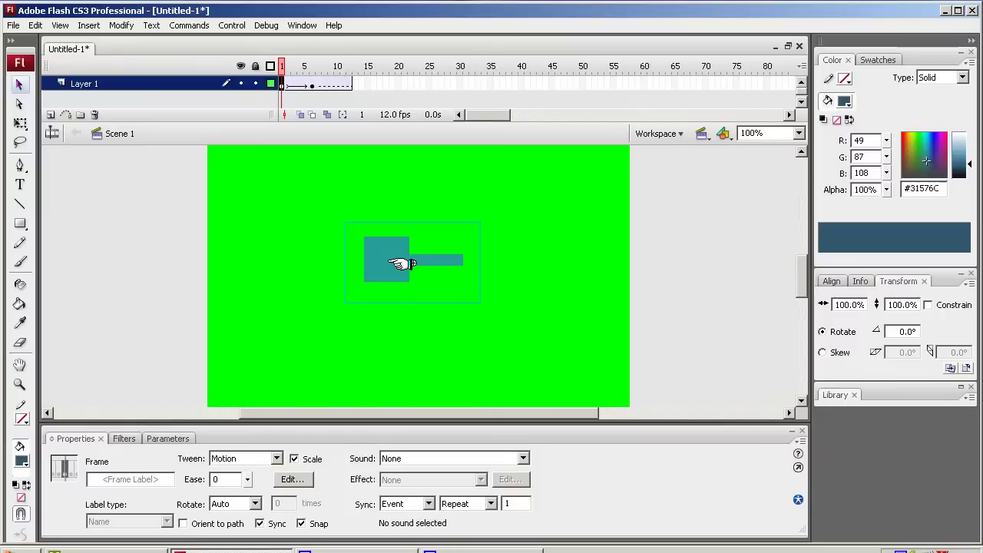
# Step into and out of Tween 1, then insert a keyframe at frame 6 holding the 180° turn.
pyautogui.doubleClick(398, 263)
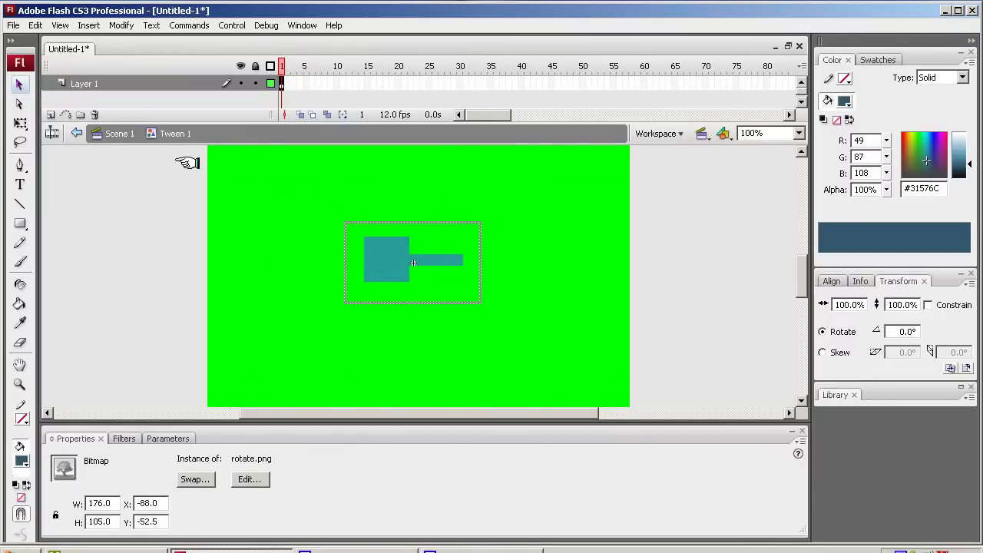
pyautogui.click(116, 133)
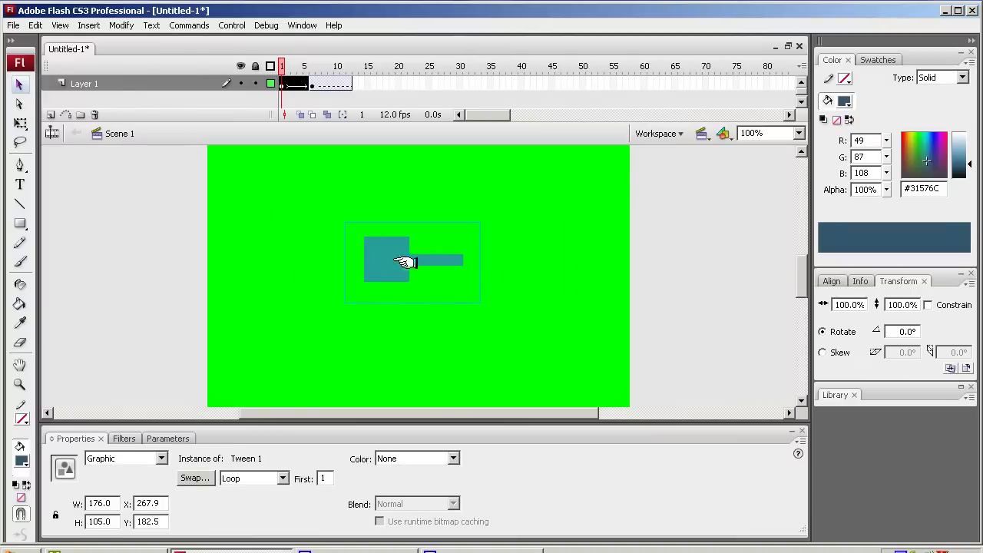
pyautogui.click(287, 83)
pyautogui.moveTo(287, 84); pyautogui.dragTo(343, 85)
pyautogui.press('F6')
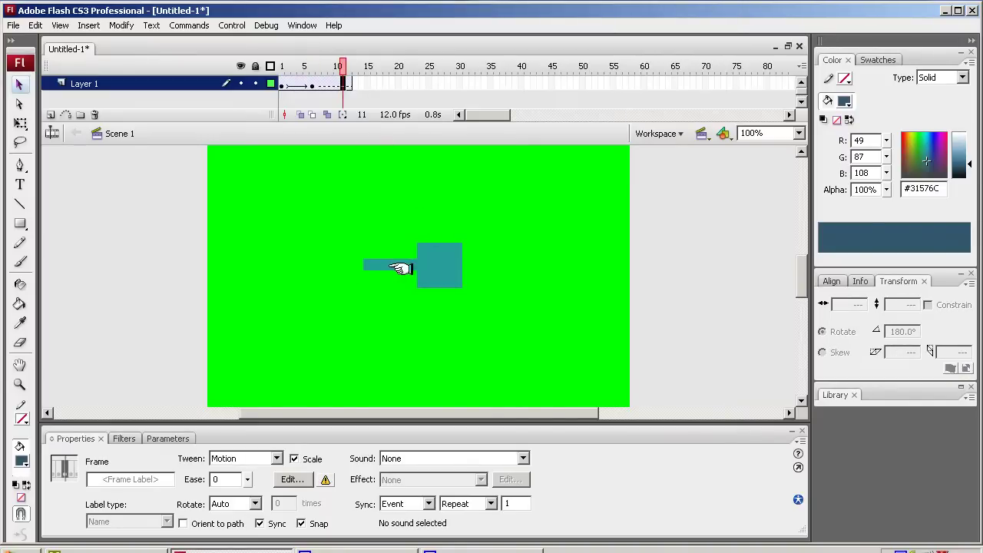
# Set the frame-11 keyframe's rotation to 180 so the shape ends upright.
pyautogui.click(278, 85)
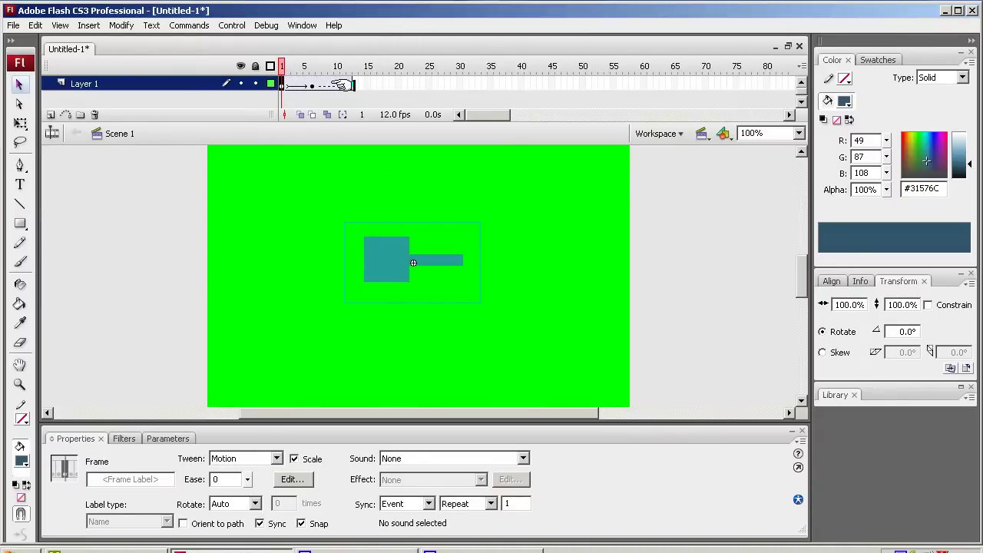
pyautogui.click(342, 84)
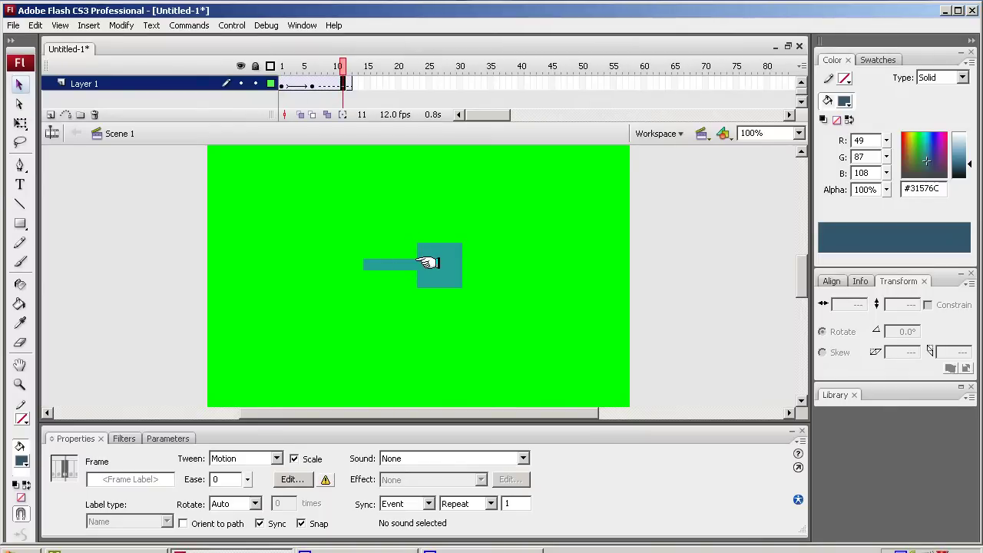
pyautogui.click(343, 85)
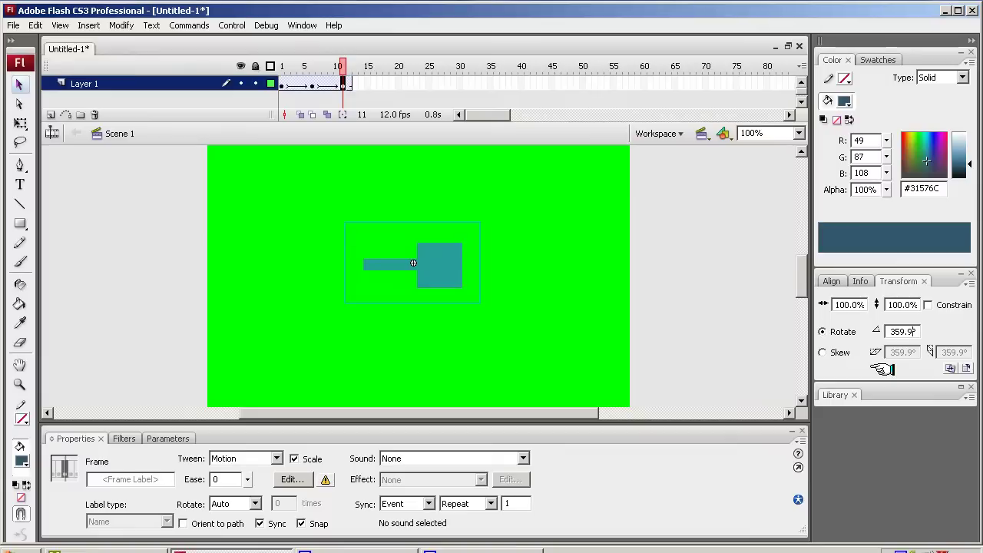
pyautogui.write('180')
pyautogui.press('Return')
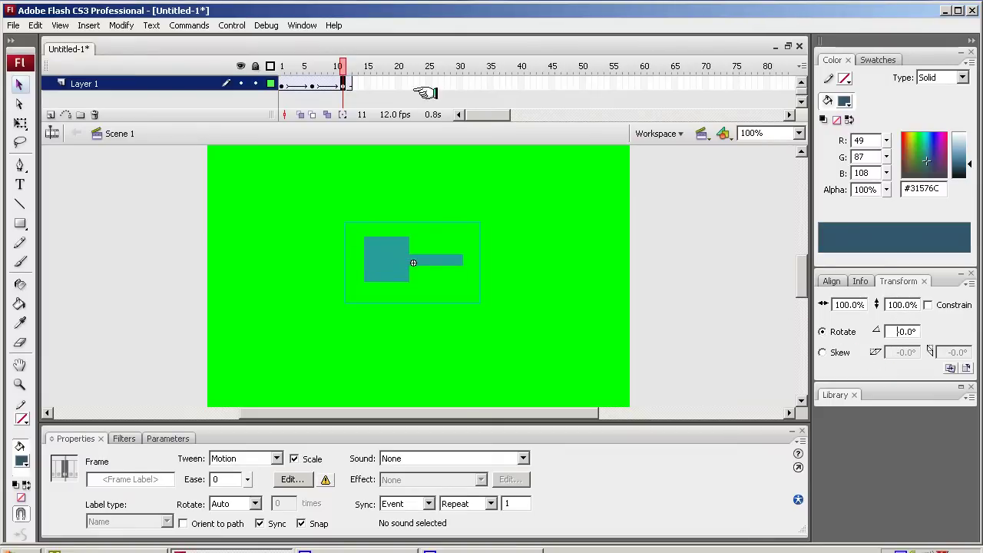
# Scrub the tween and play it from frame 1 to check the full 360° spin.
pyautogui.moveTo(313, 90); pyautogui.dragTo(343, 85)
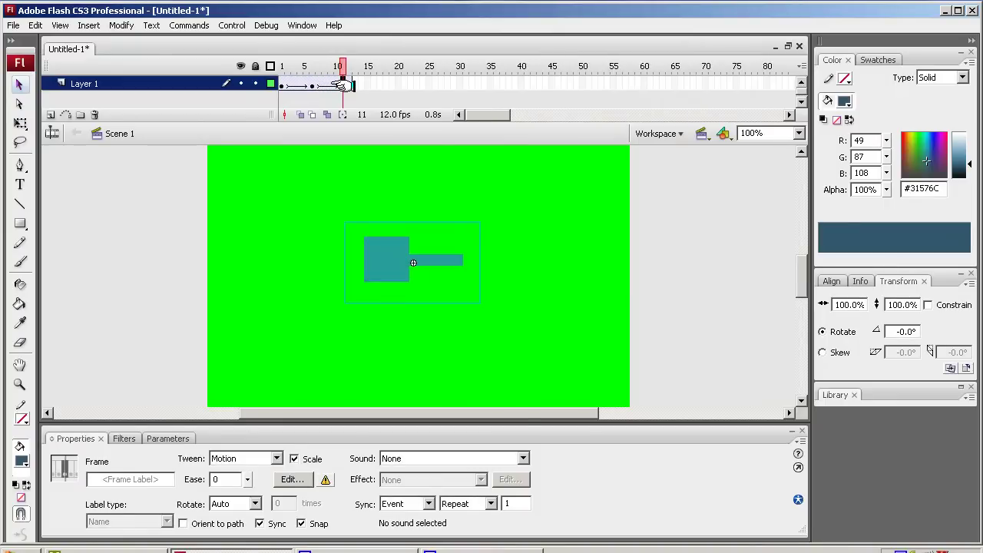
pyautogui.click(281, 85)
pyautogui.press('Return')
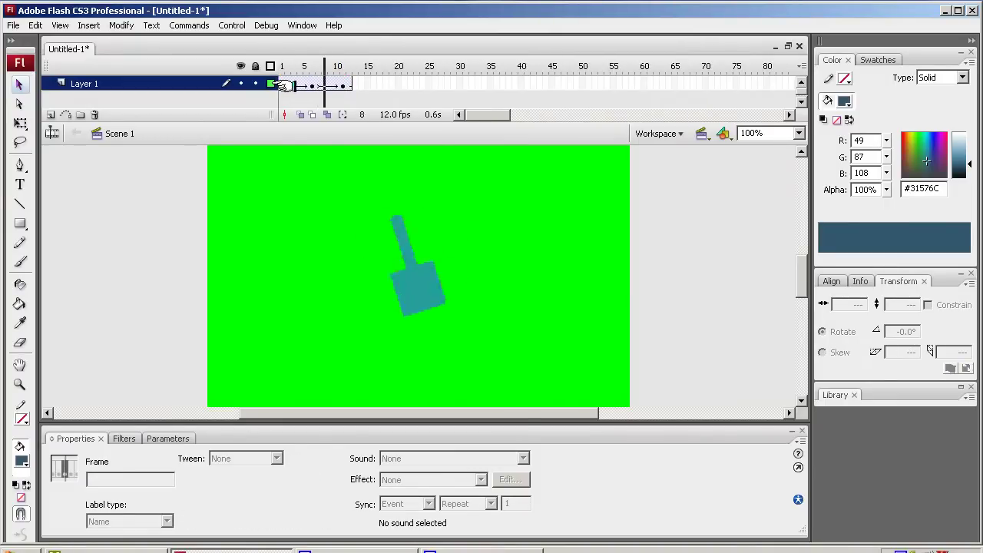
# Remove the tween and the extra frame 12 from Layer 1, then replay the rotation.
pyautogui.rightClick(346, 85)
pyautogui.click(367, 92)
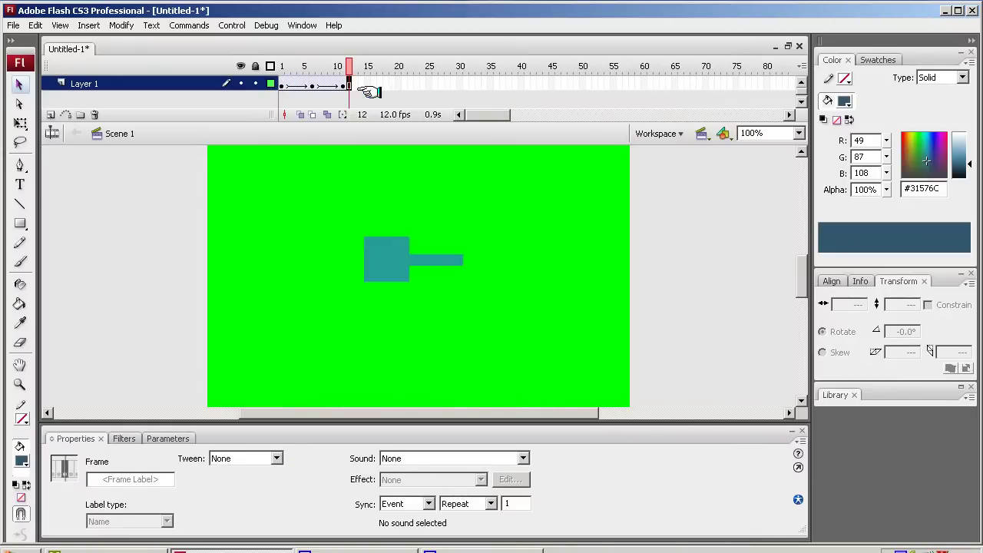
pyautogui.rightClick(347, 85)
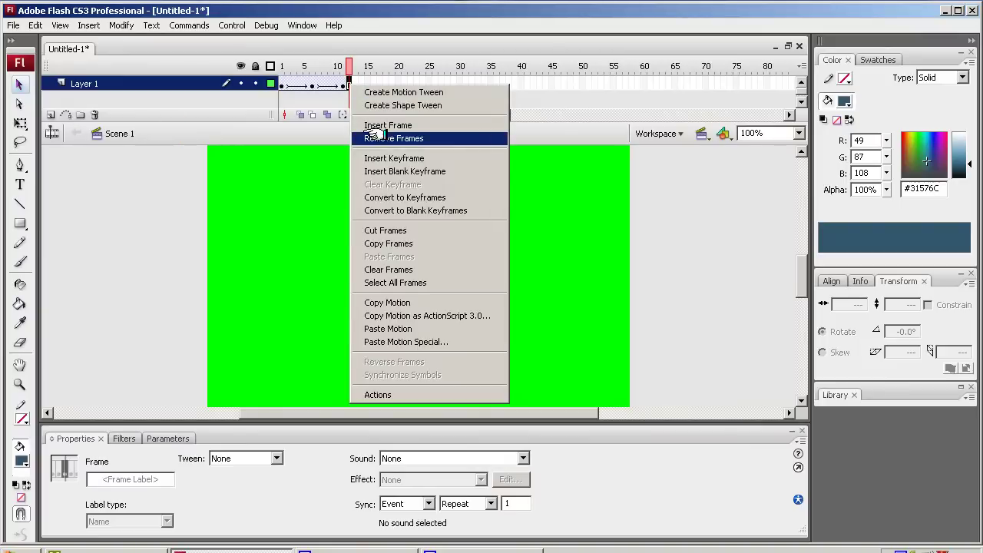
pyautogui.click(399, 136)
pyautogui.click(281, 83)
pyautogui.press('Return')
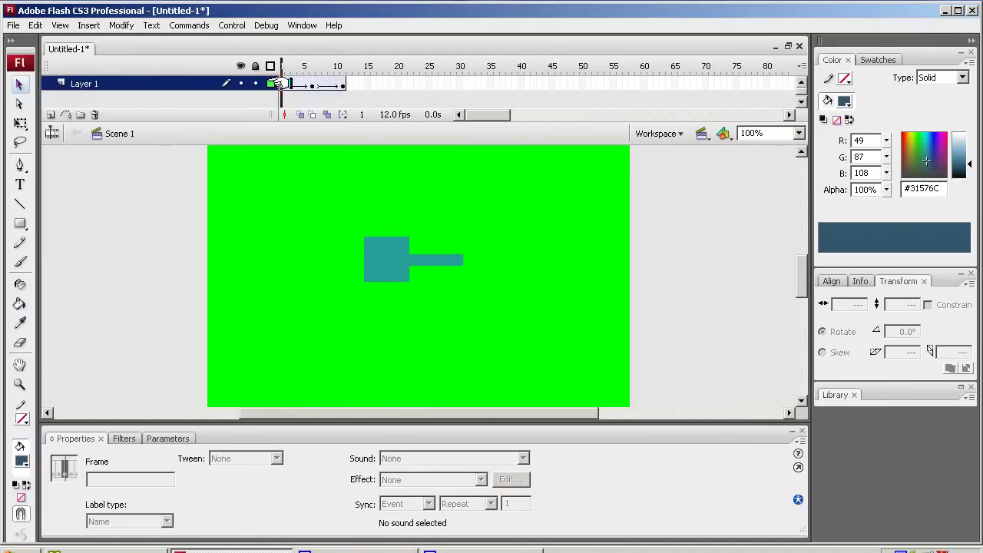
# Add a new Layer 2 above Layer 1 and select its frame 11.
pyautogui.click(50, 115)
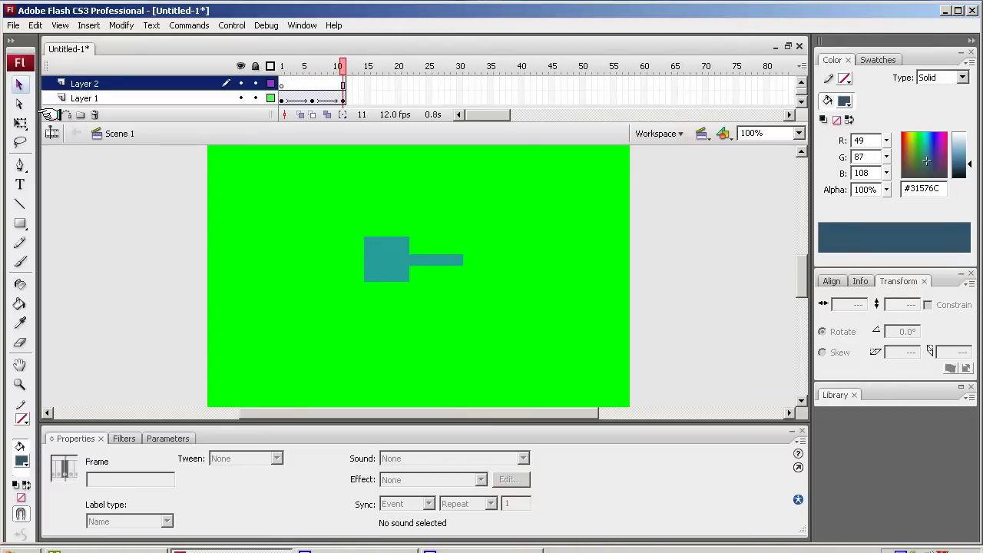
pyautogui.click(339, 83)
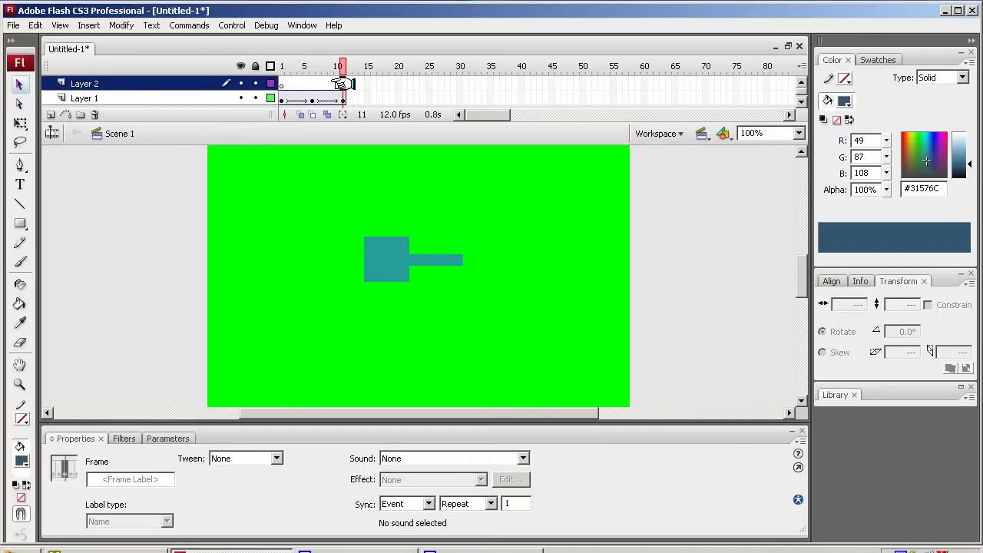
pyautogui.click(302, 25)
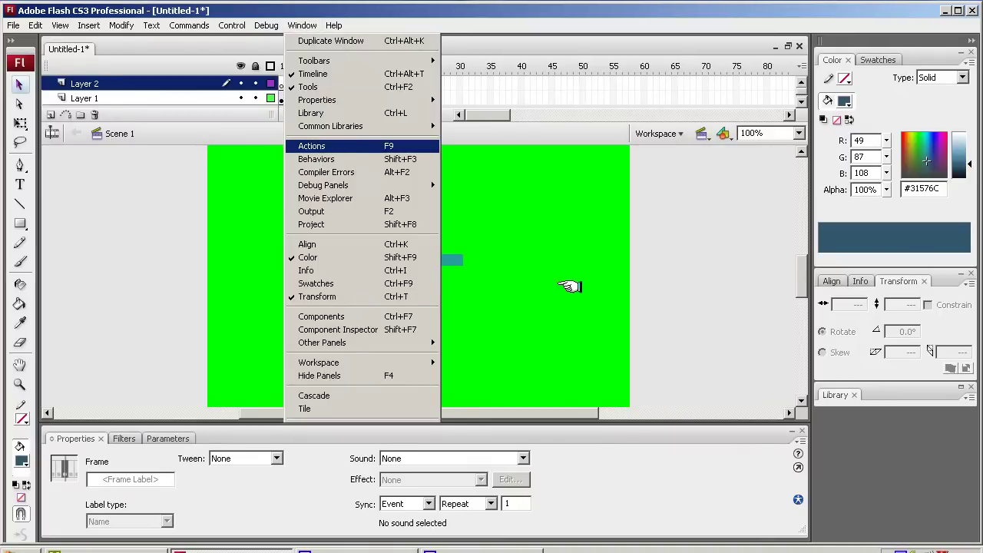
# Add gotoAndPlay(1); from Timeline Control to Layer 2's frame 11 script.
pyautogui.press('Return')
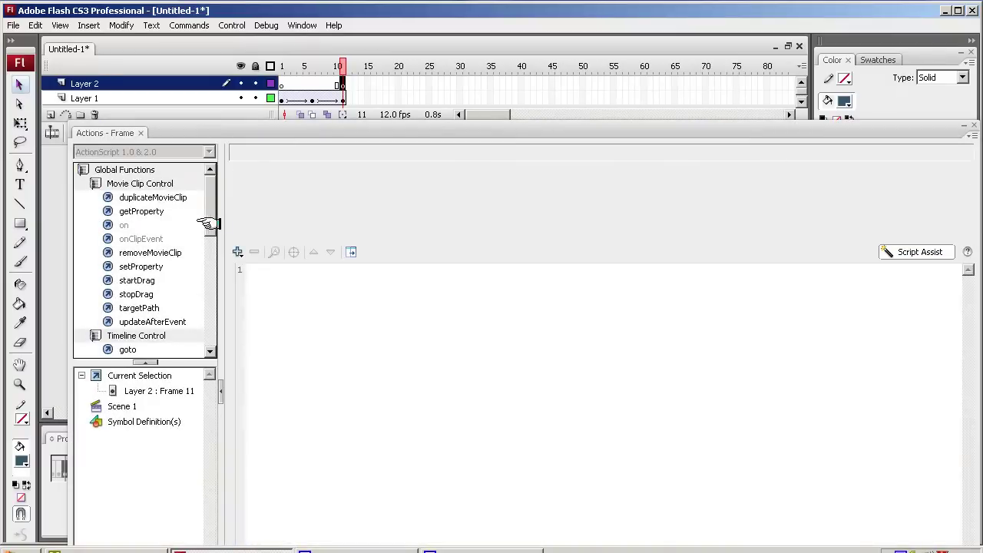
pyautogui.click(198, 214)
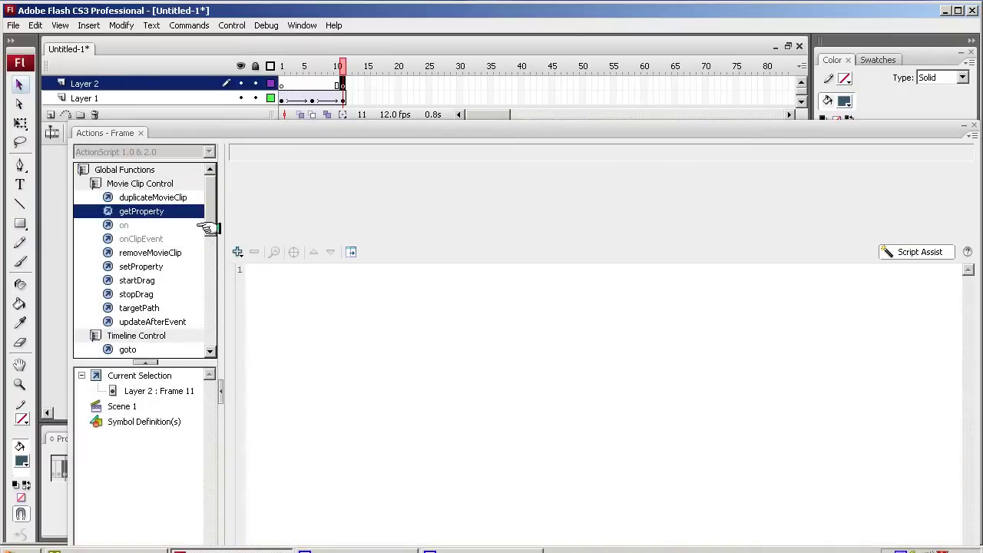
pyautogui.scroll(-2, 209, 230)
pyautogui.doubleClick(123, 280)
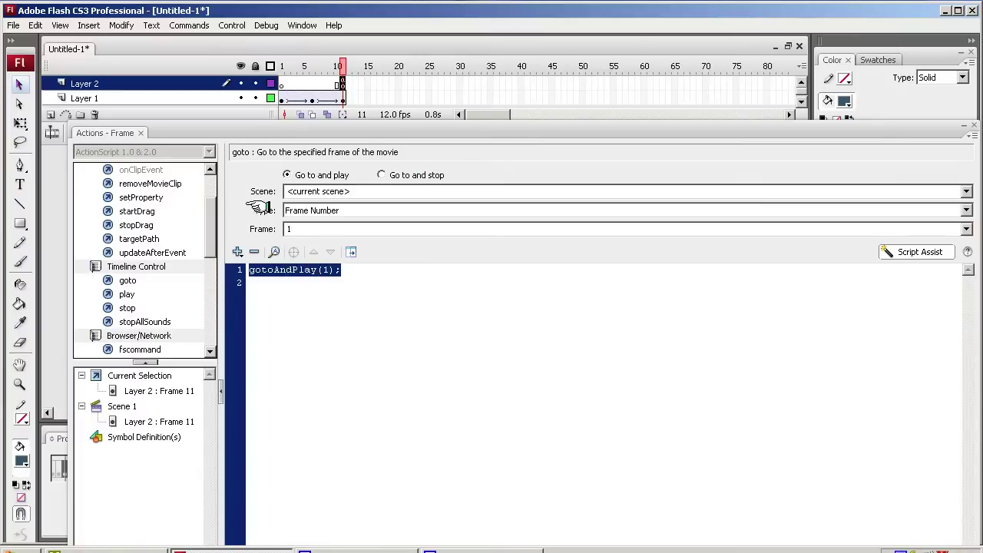
pyautogui.click(970, 125)
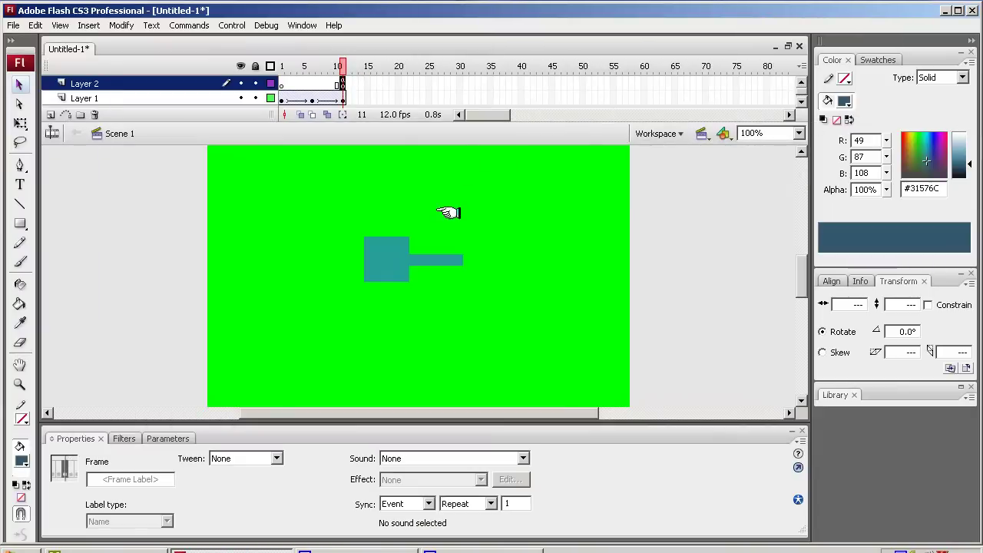
pyautogui.click(282, 98)
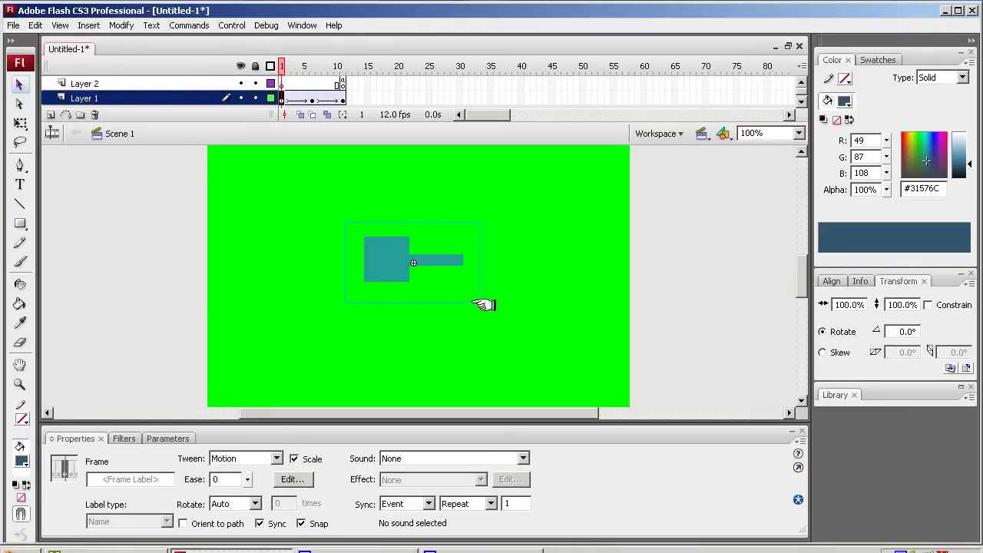
pyautogui.click(312, 99)
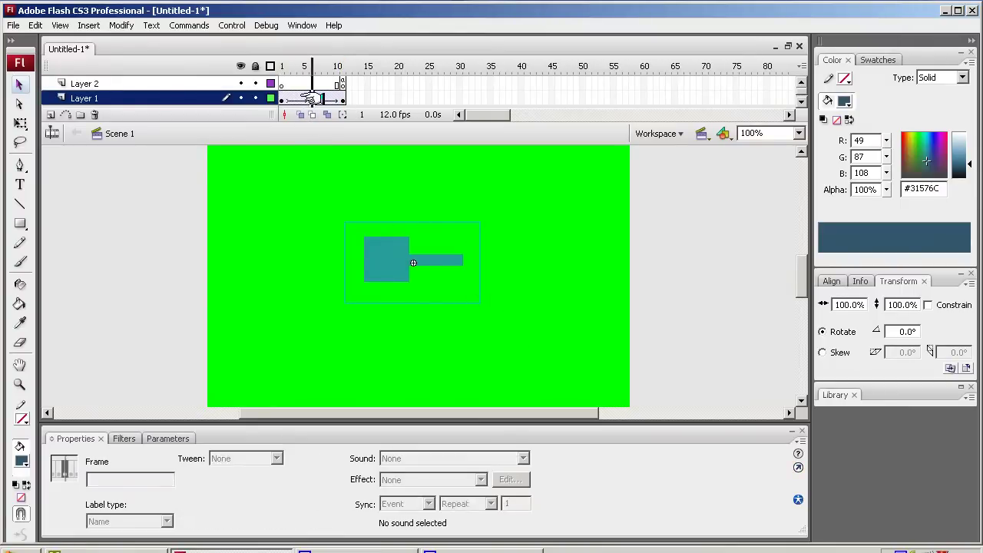
pyautogui.click(22, 123)
pyautogui.click(22, 123)
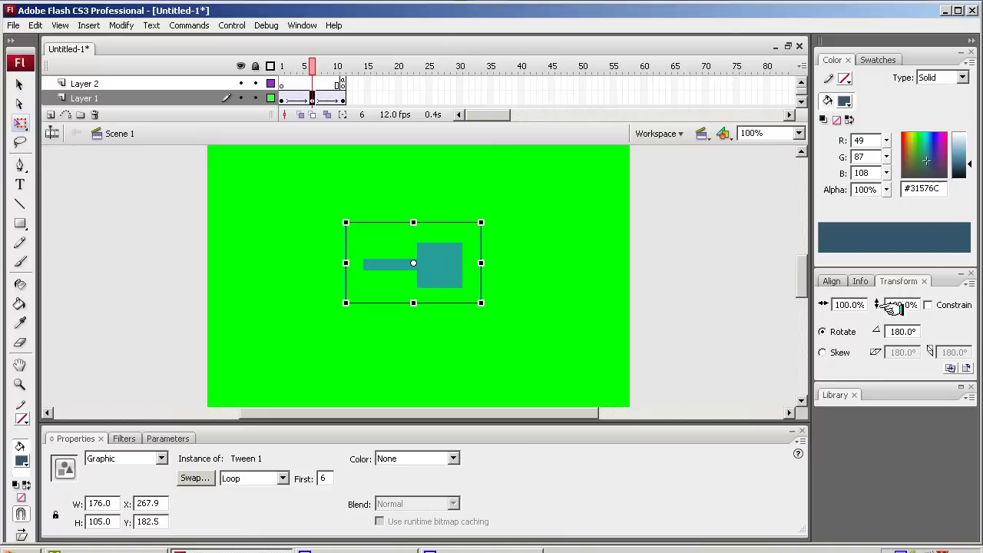
pyautogui.click(280, 99)
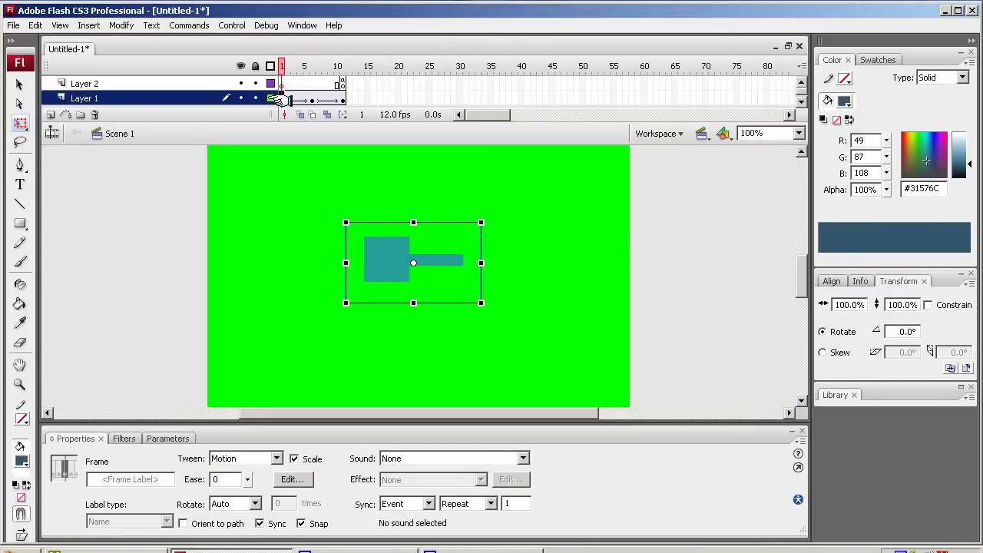
pyautogui.press('Return')
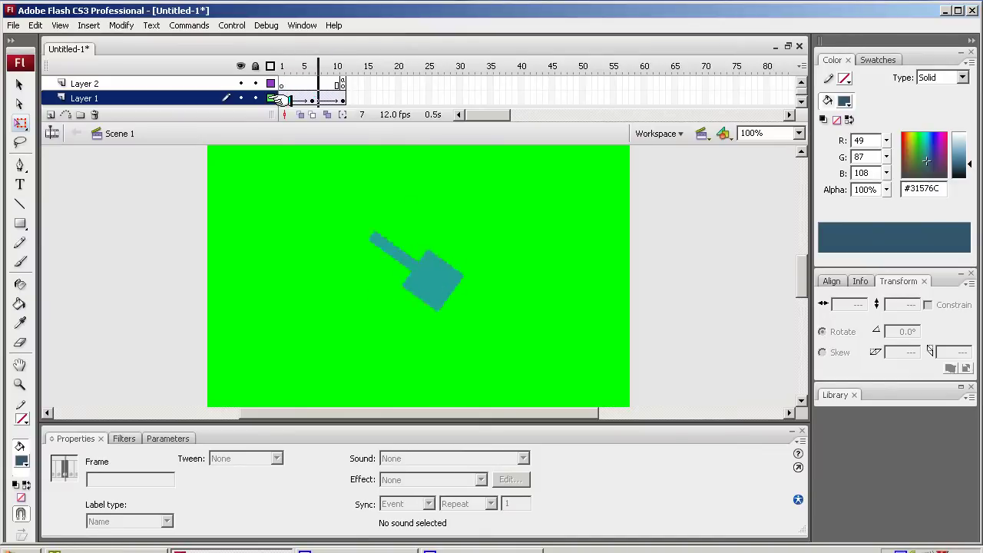
pyautogui.click(340, 83)
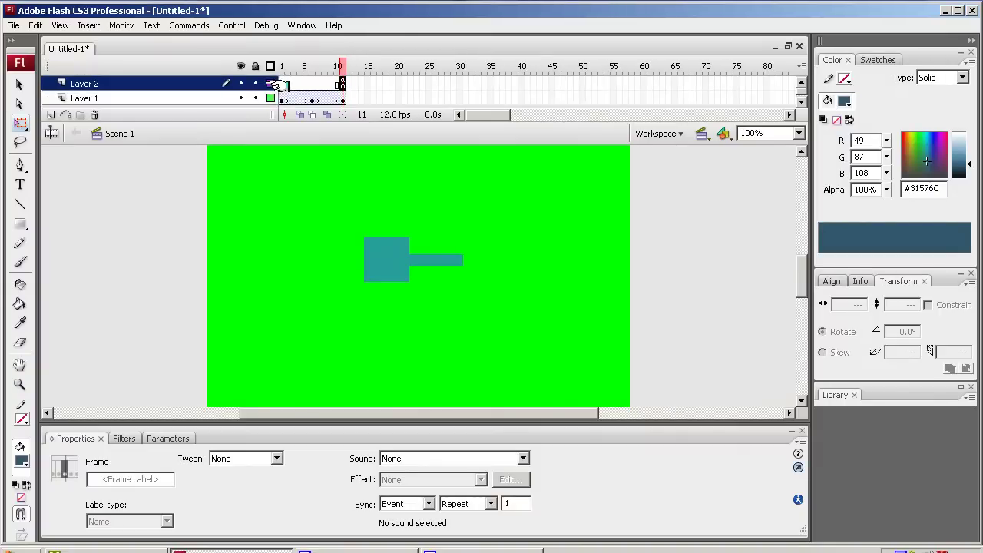
pyautogui.press('Return')
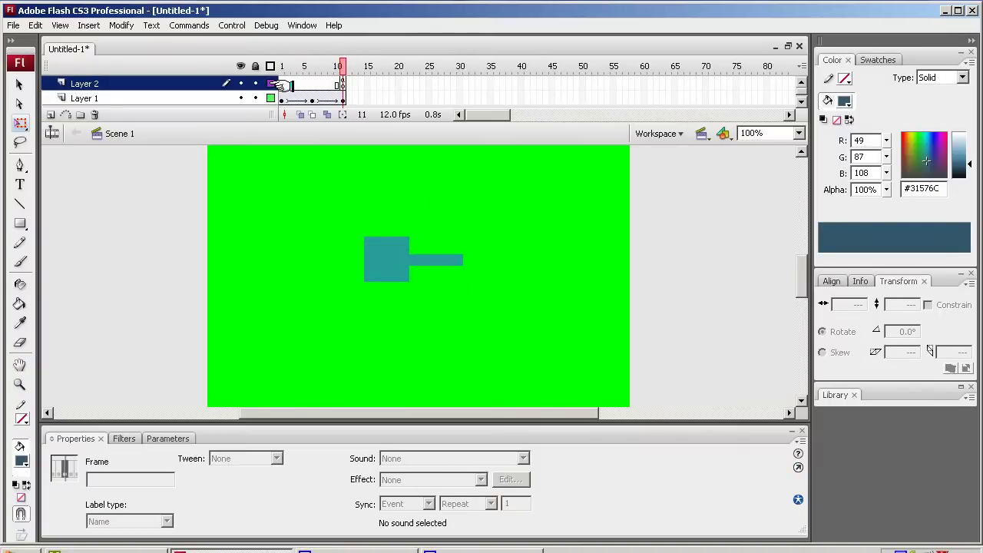
pyautogui.click(25, 24)
# Export the movie to the Desktop as rotation.swf, replacing the old file, with Flash Player 9 settings.
pyautogui.moveTo(77, 250)
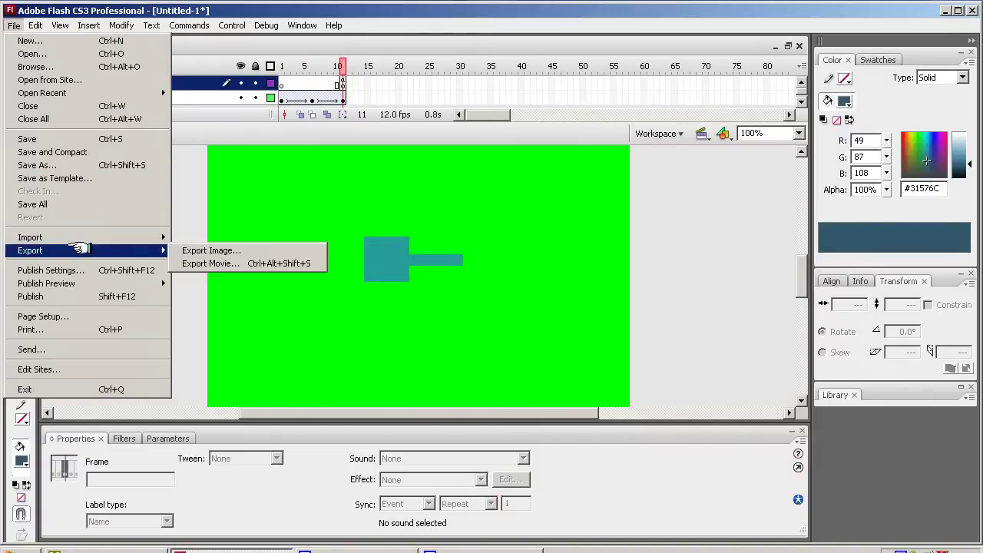
pyautogui.click(217, 263)
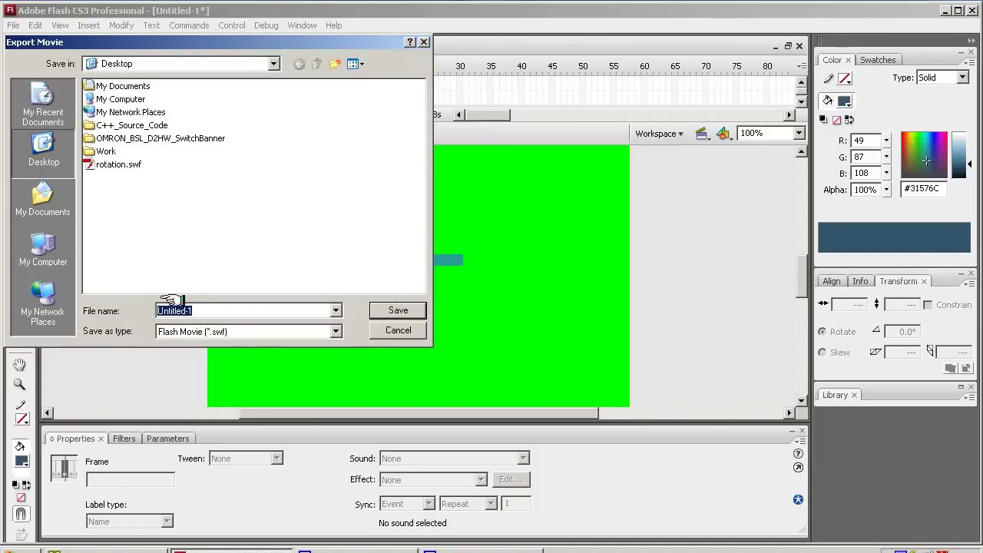
pyautogui.write('rotations')
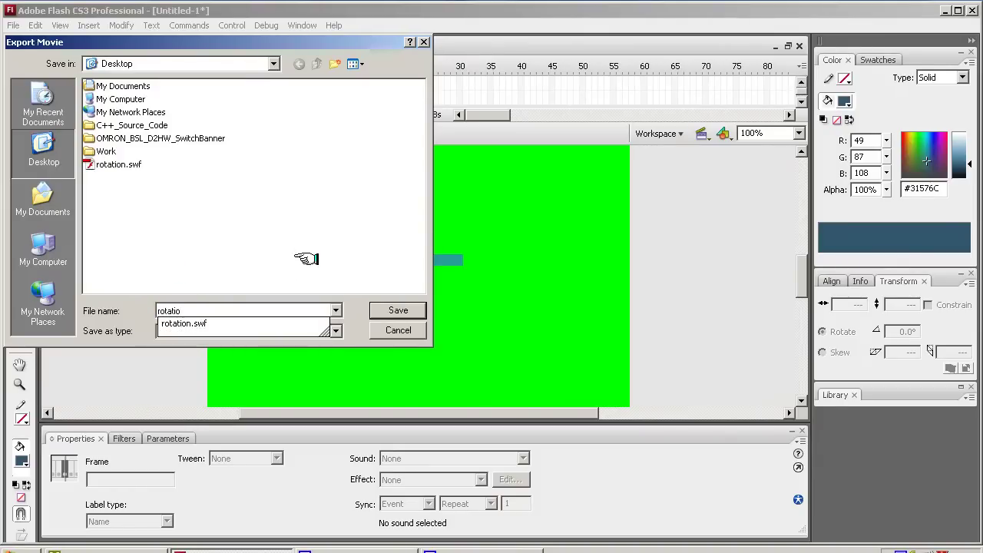
pyautogui.press('BackSpace')
pyautogui.click(397, 308)
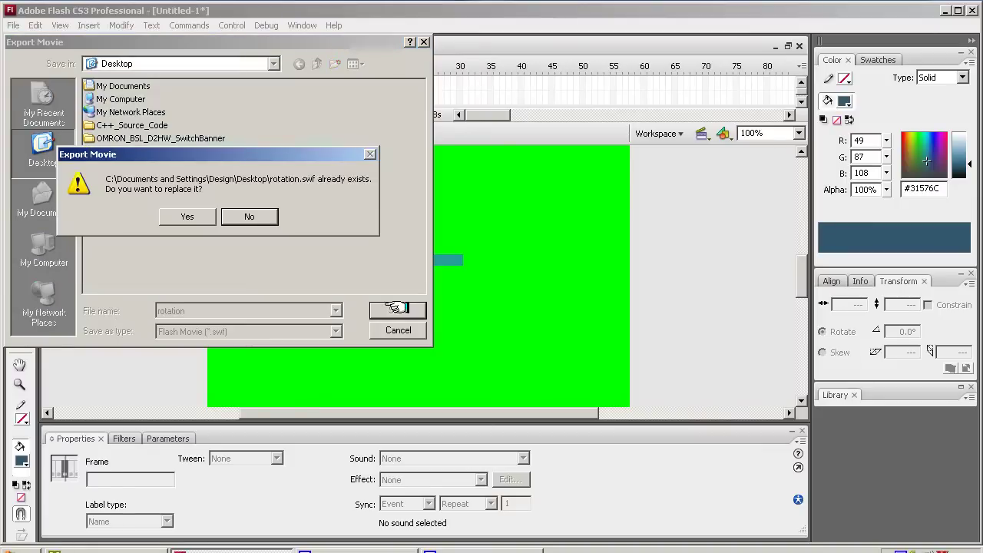
pyautogui.click(206, 216)
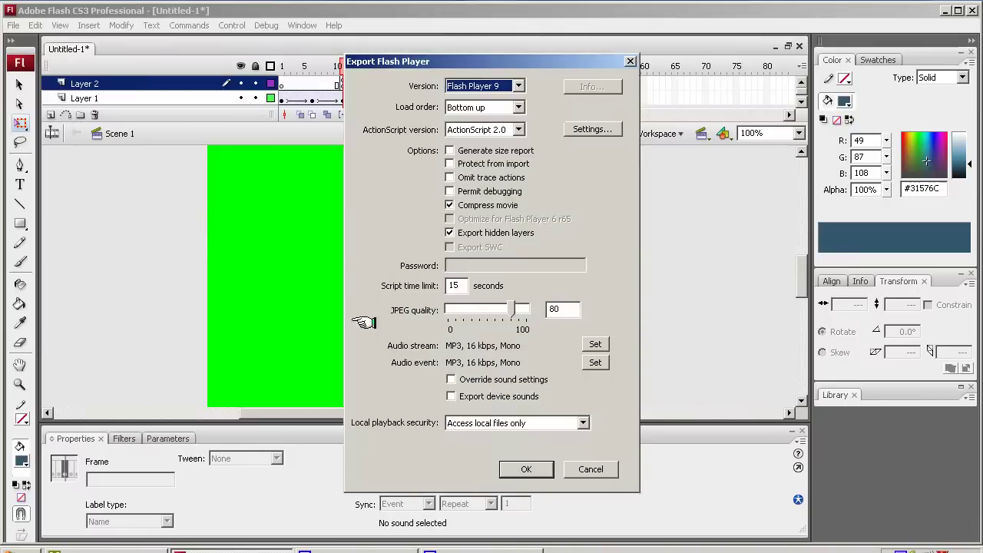
pyautogui.click(522, 469)
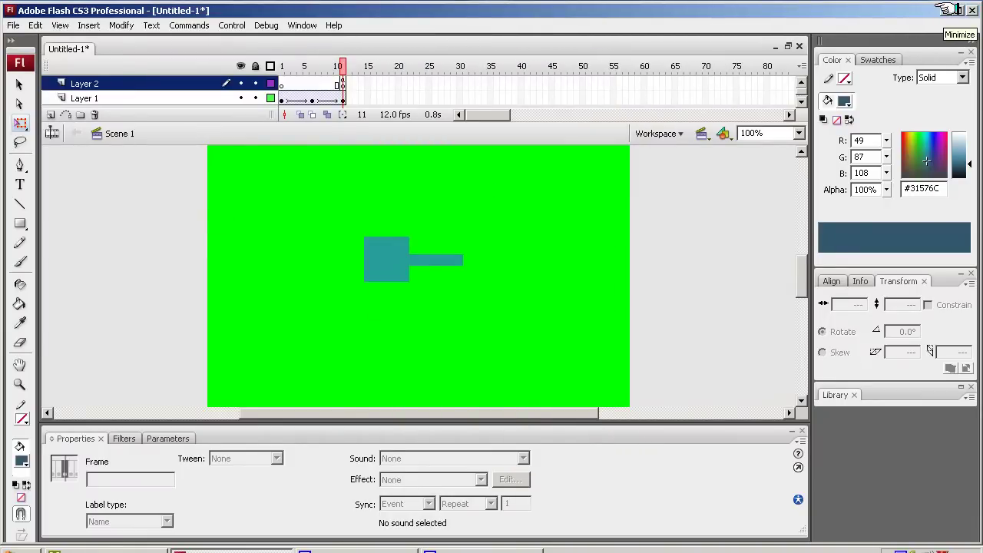
# Play rotation.swf from the desktop in Flash Player 9, watch the teal shape spin, then close it.
pyautogui.click(946, 10)
pyautogui.doubleClick(27, 261)
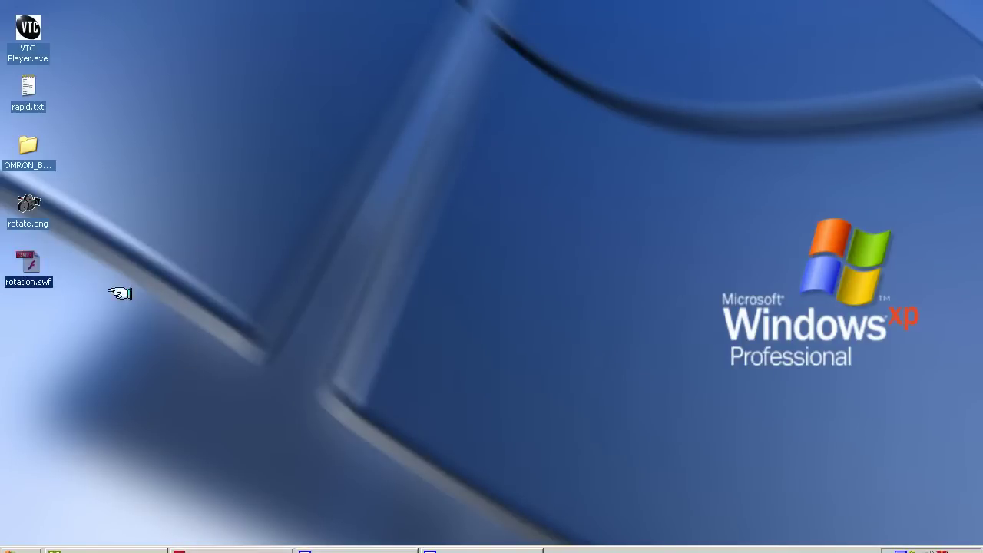
pyautogui.hotkey('alt', 'space')
pyautogui.press('m')
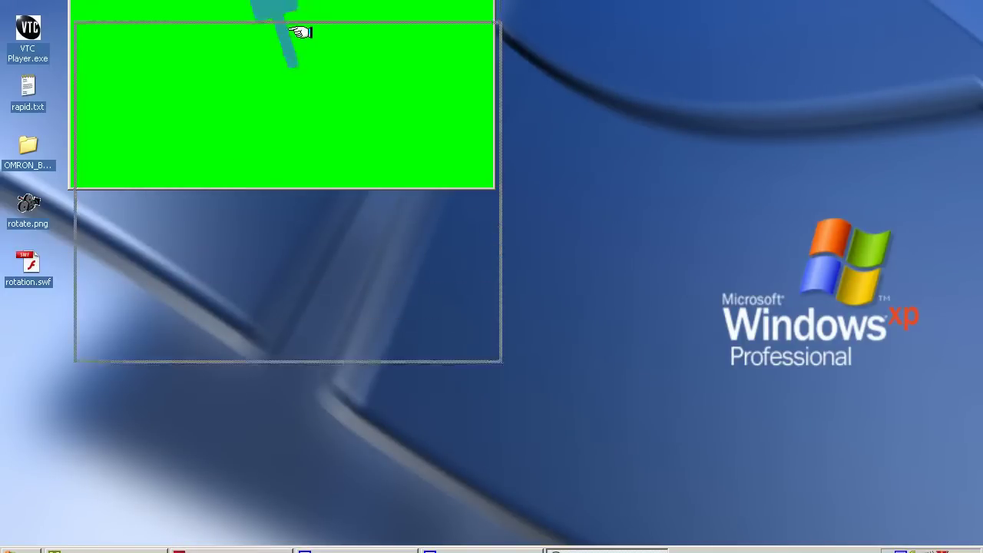
pyautogui.click(289, 116)
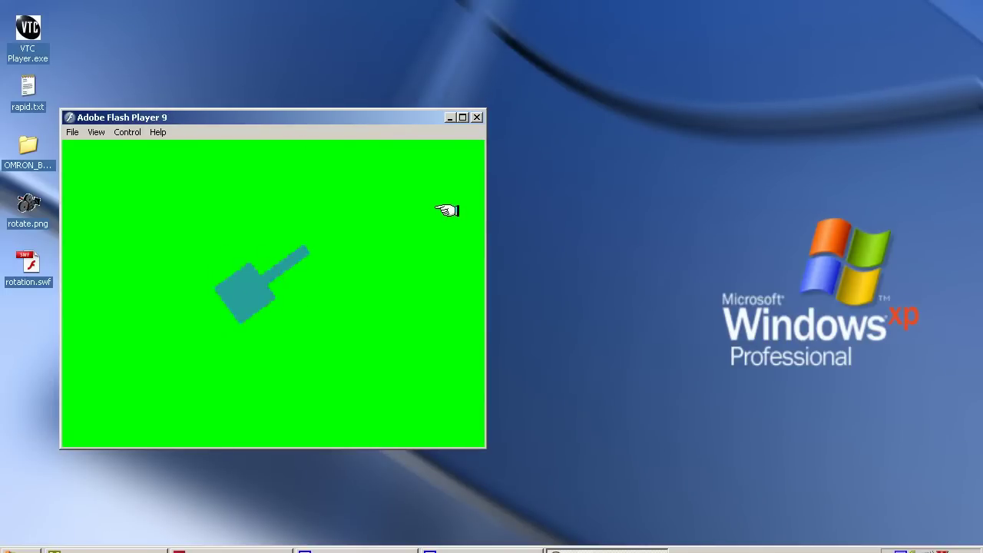
pyautogui.click(476, 116)
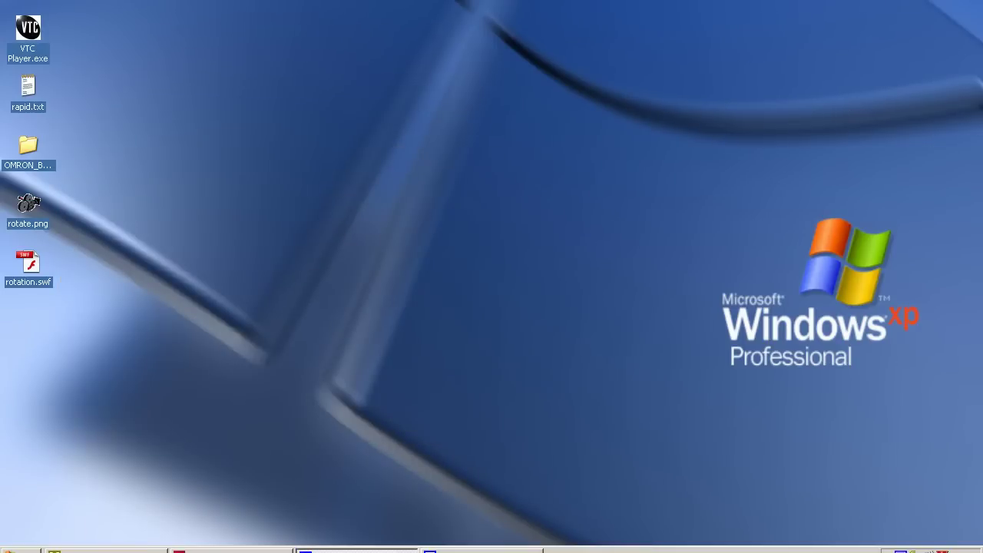